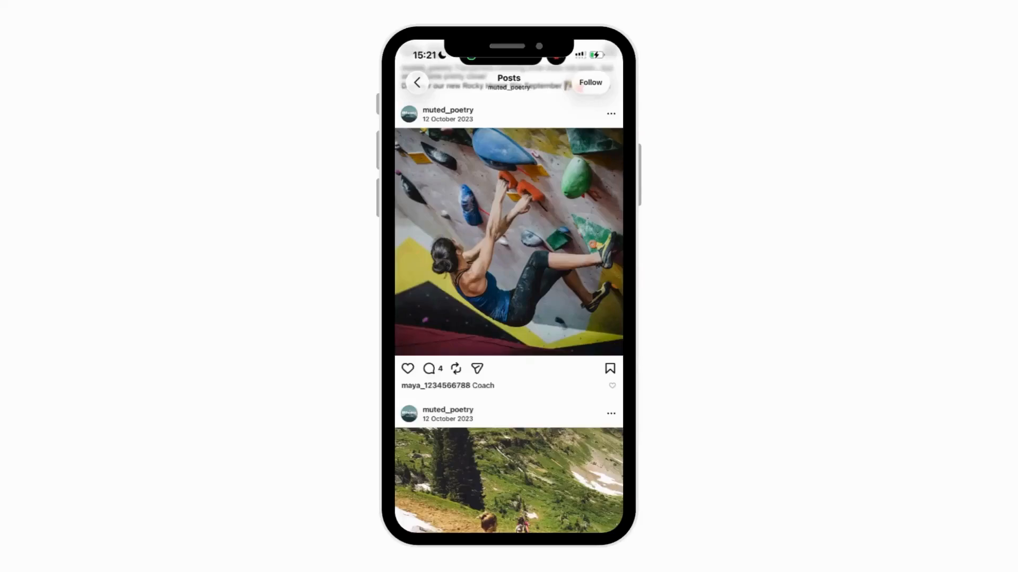
# - Comment "Coach" on the climbing photo post and answer Yes to the automated direct message offering the framework
pyautogui.click(429, 369)
pyautogui.click(494, 501)
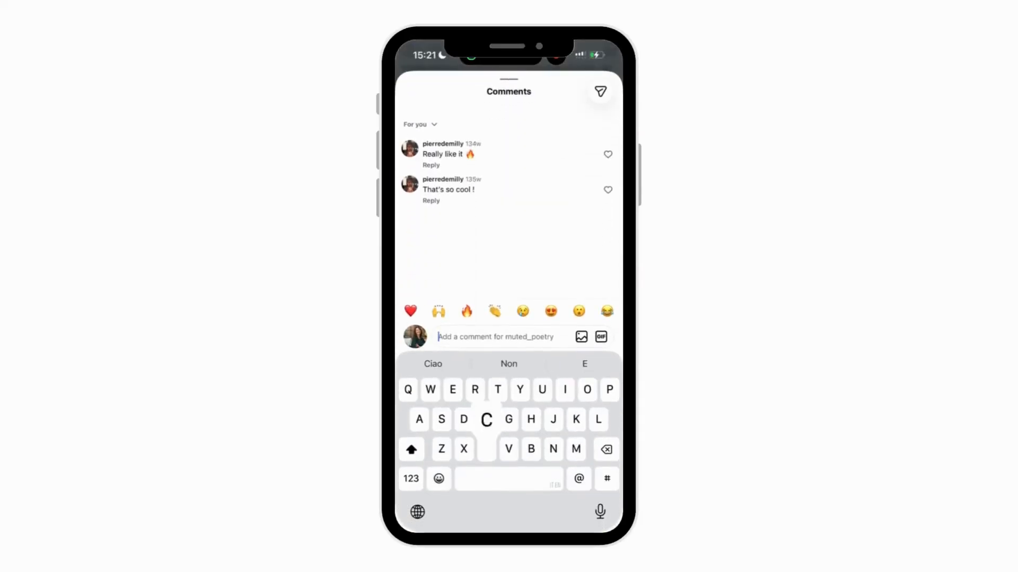
pyautogui.write('Coach')
pyautogui.click(595, 336)
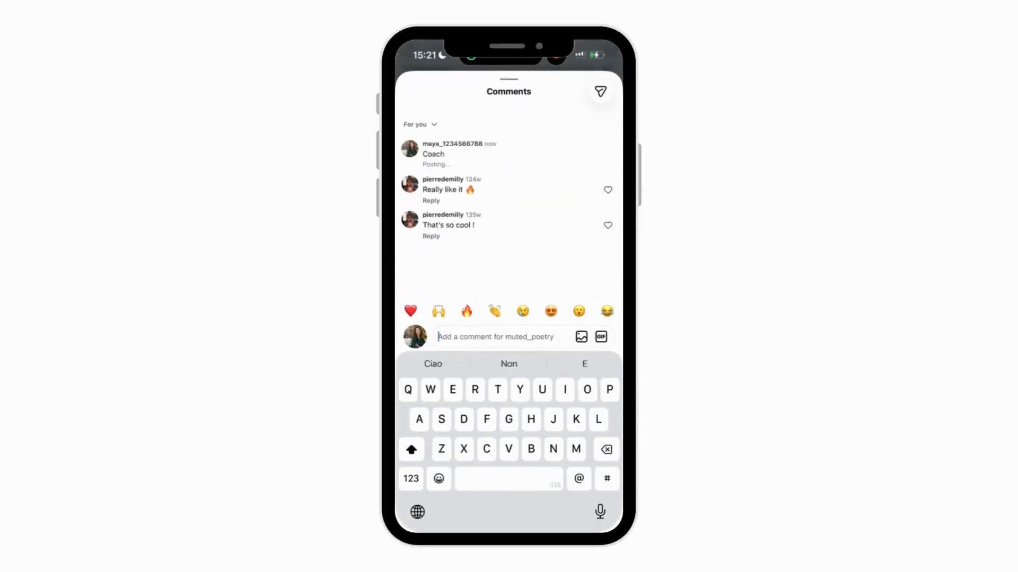
pyautogui.scroll(2, 508, 212)
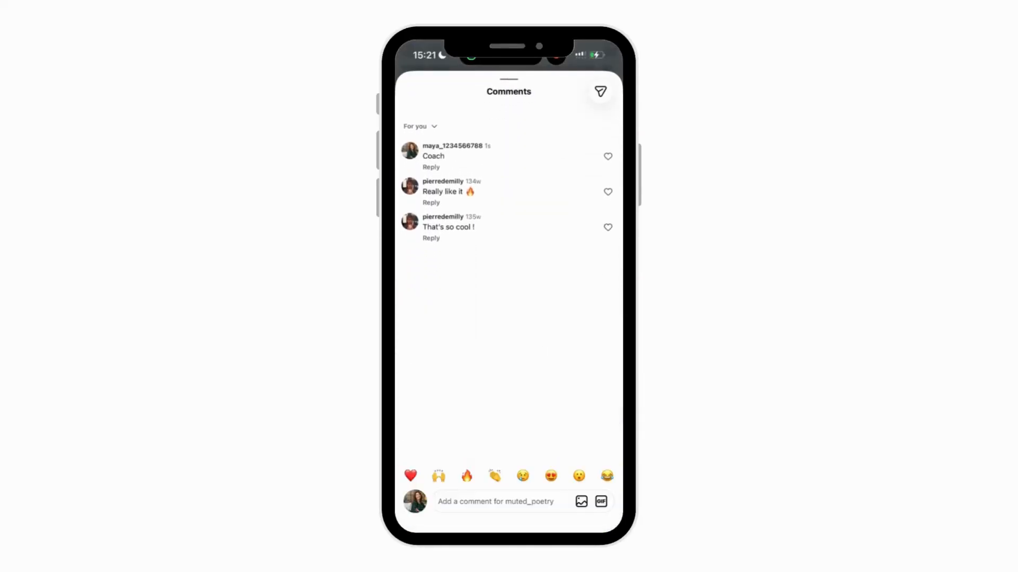
pyautogui.moveTo(509, 91); pyautogui.dragTo(509, 424)
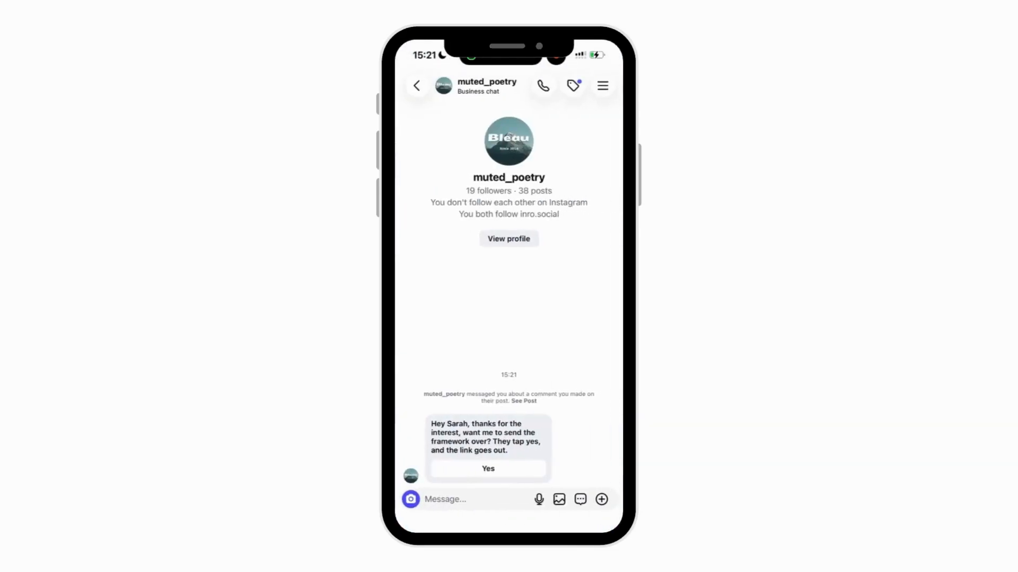
pyautogui.click(488, 469)
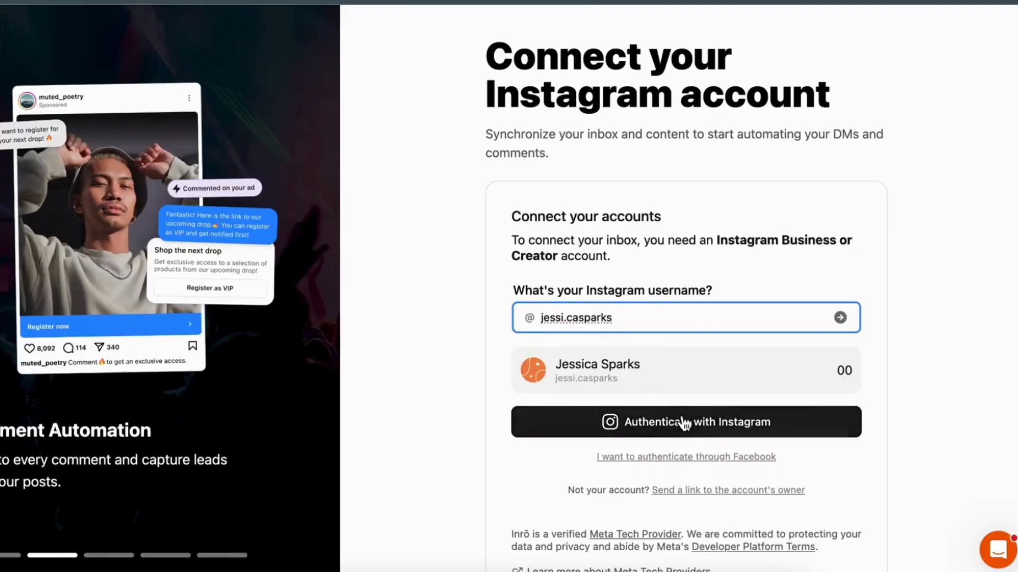
# - In Inrō, authenticate the entered account with Instagram and allow Inrō-IG the requested access
pyautogui.click(681, 419)
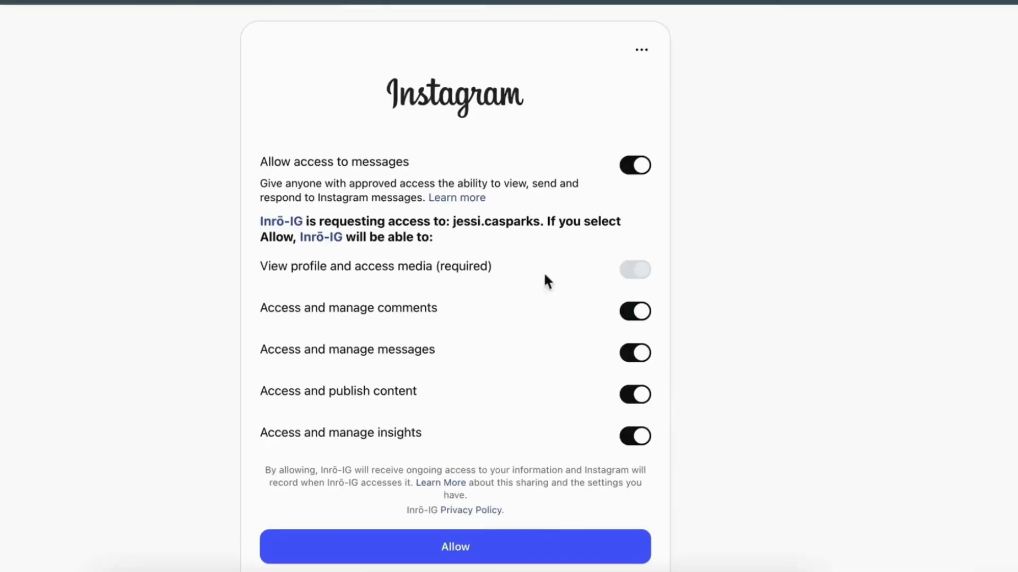
pyautogui.scroll(-2, 465, 206)
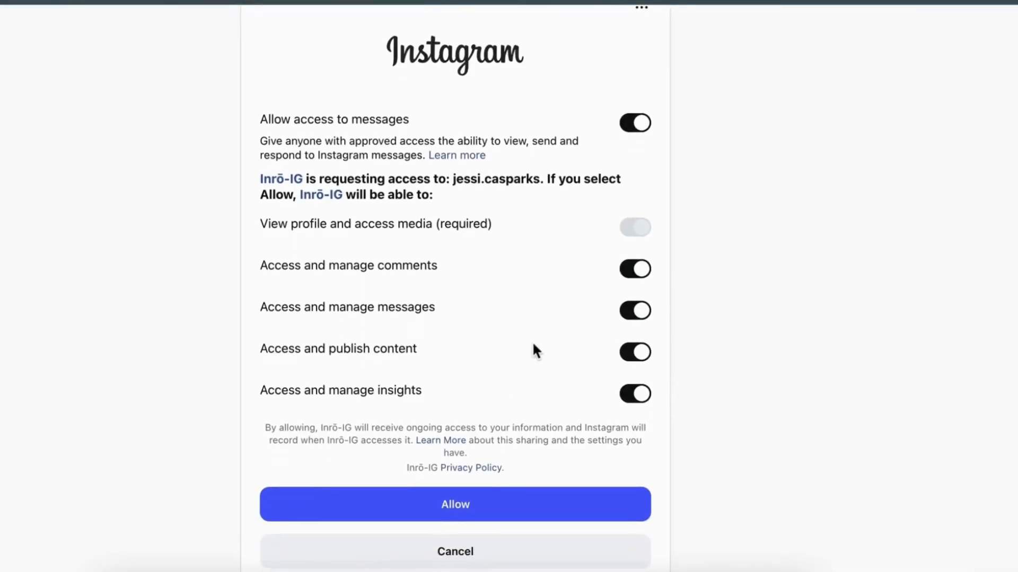
pyautogui.click(545, 508)
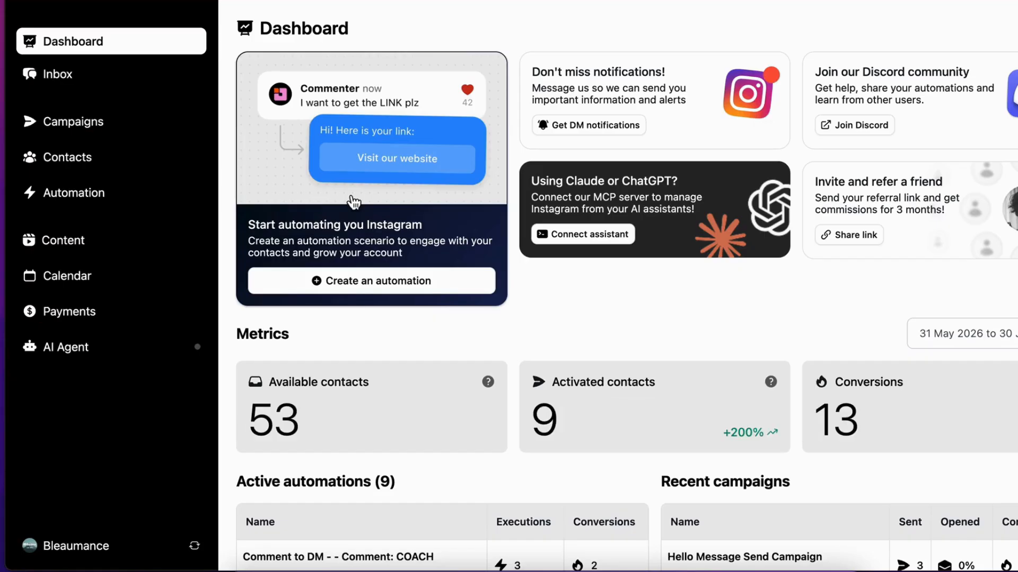
# - Create a new automation scenario from the Comment to DM link template
pyautogui.click(151, 193)
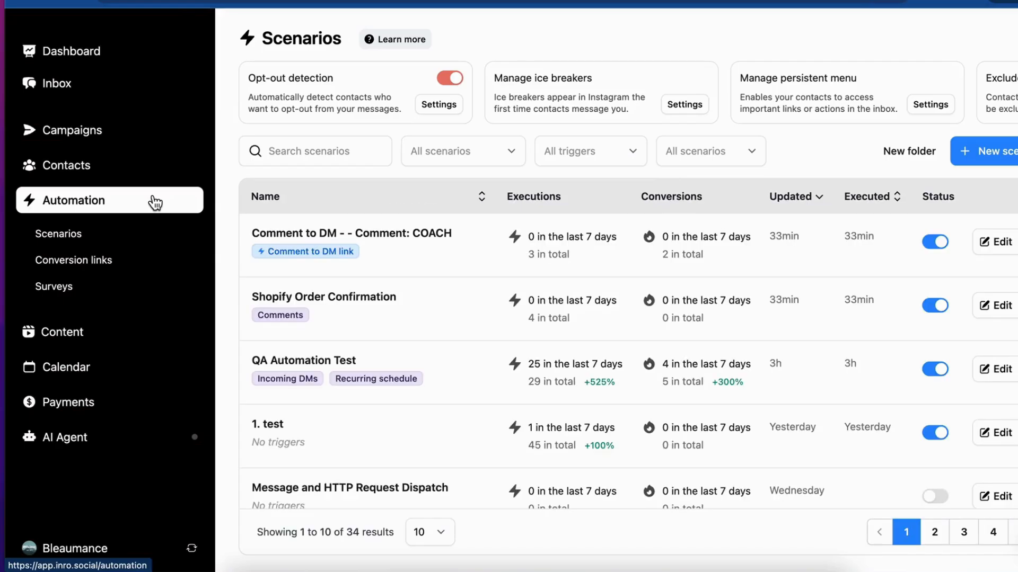
pyautogui.click(987, 153)
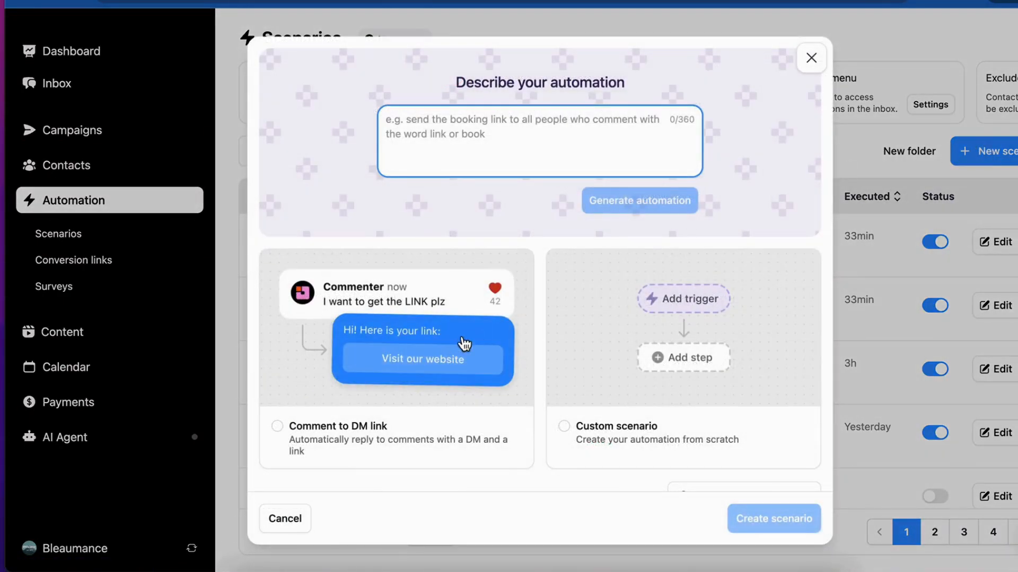
pyautogui.click(452, 356)
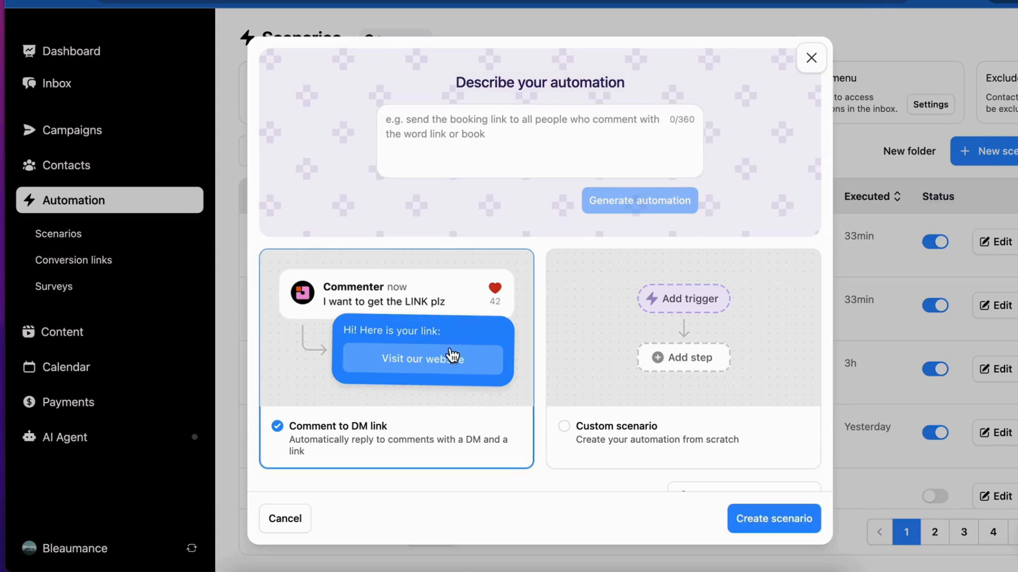
pyautogui.click(750, 514)
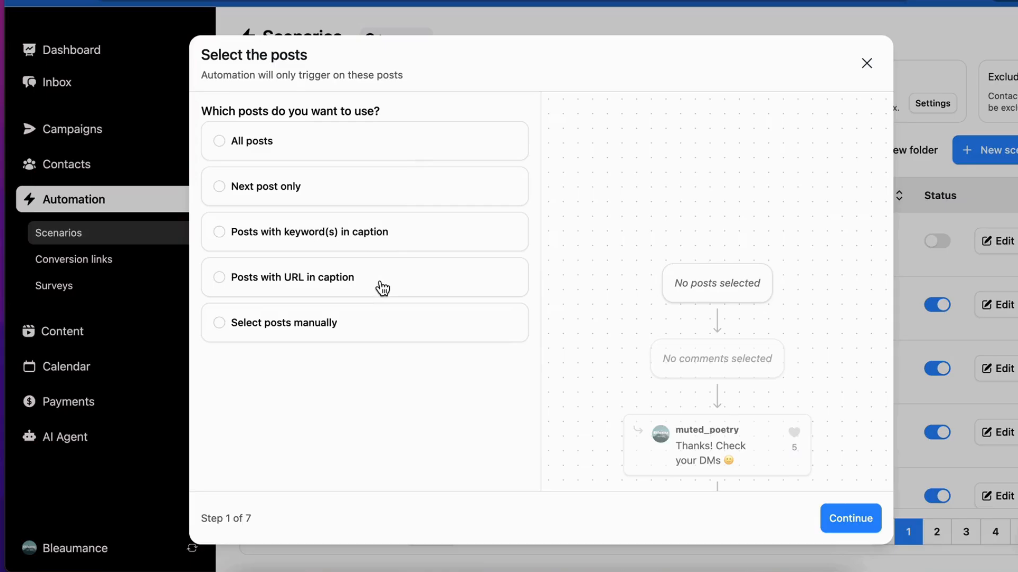
# - Set the automation to trigger on all posts and continue to the comment filter
pyautogui.click(377, 319)
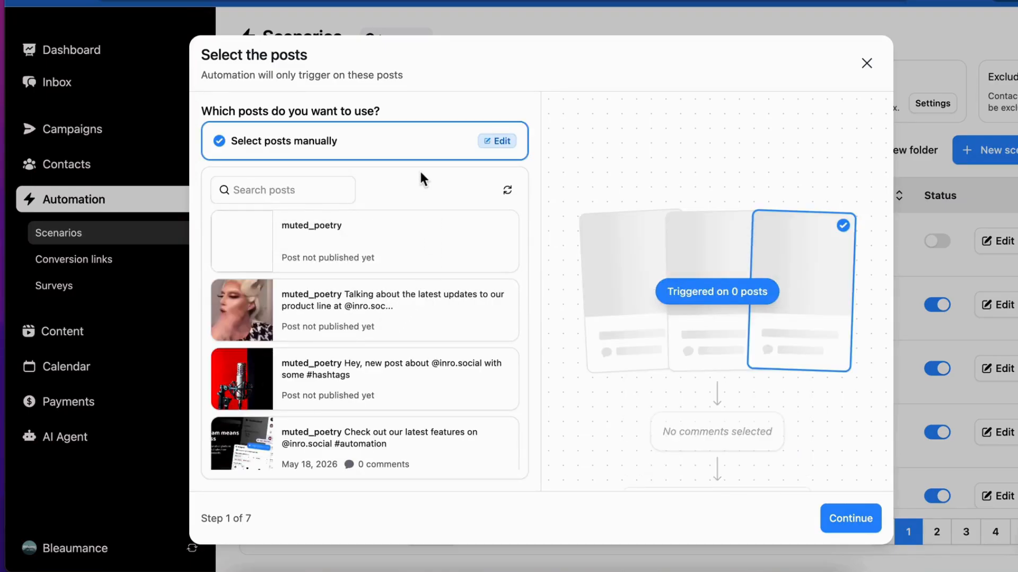
pyautogui.click(498, 143)
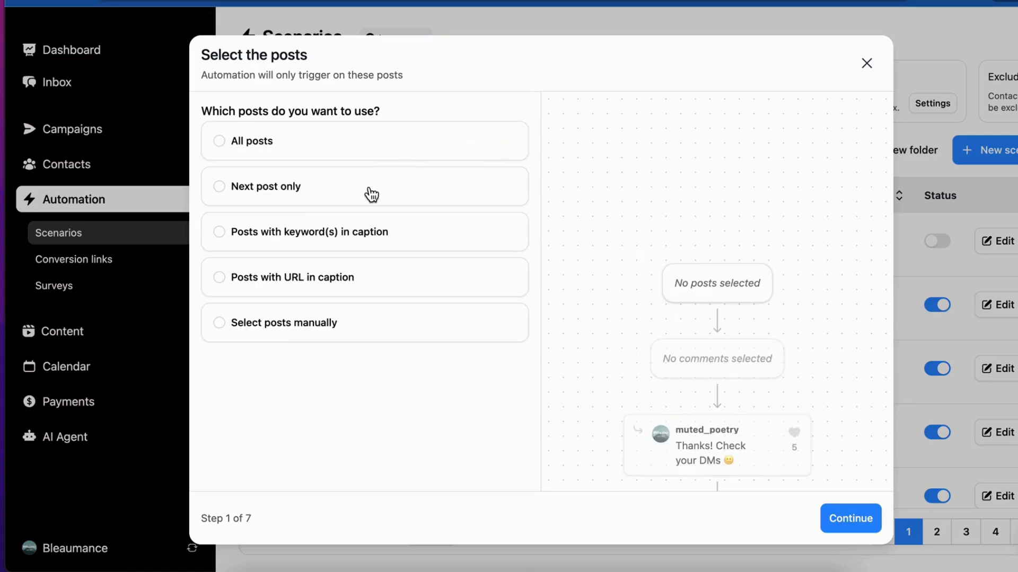
pyautogui.click(379, 156)
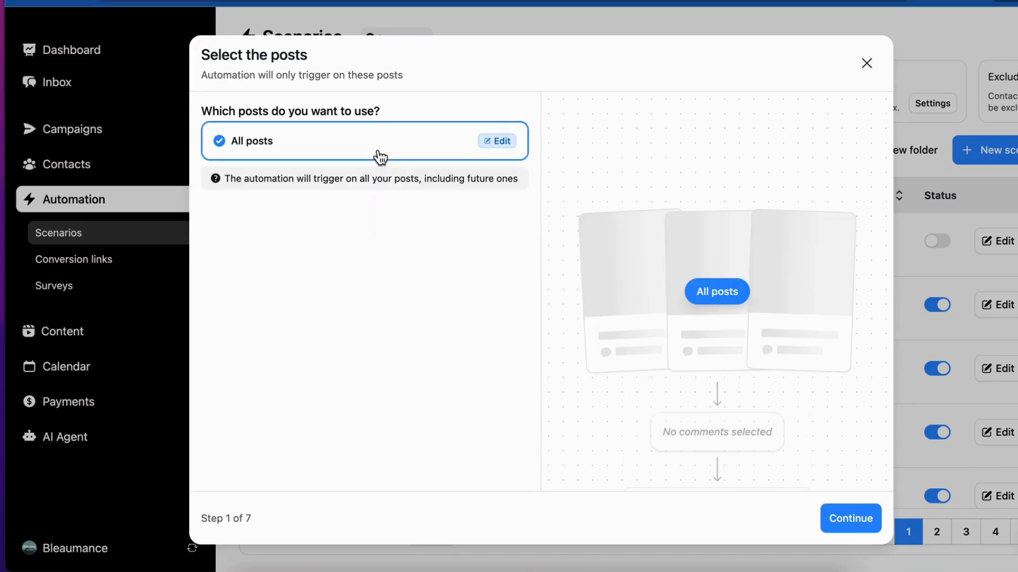
pyautogui.click(838, 515)
pyautogui.click(838, 517)
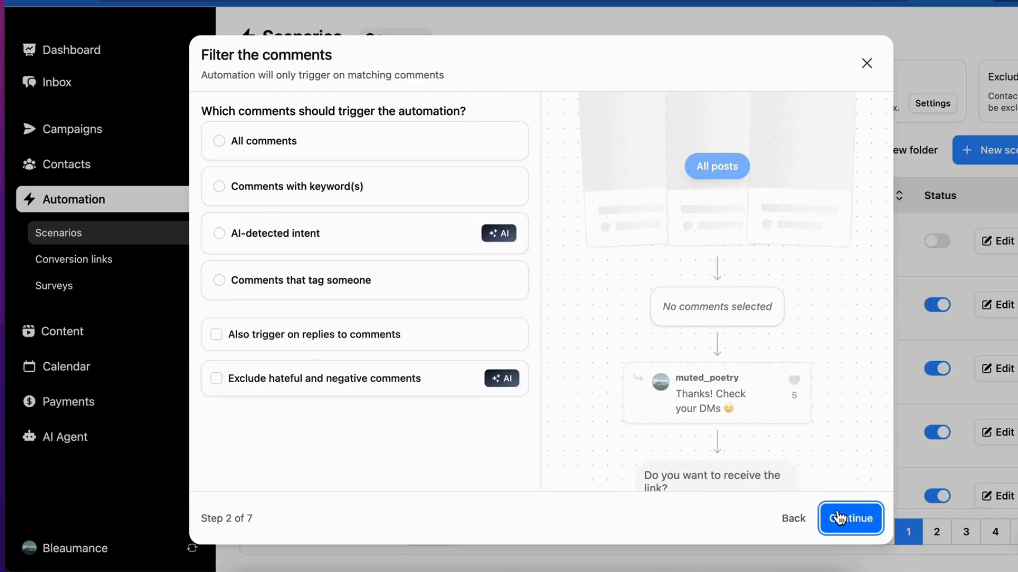
# - Try filtering the triggering comments by the keywords Info, Guide and Link
pyautogui.click(405, 190)
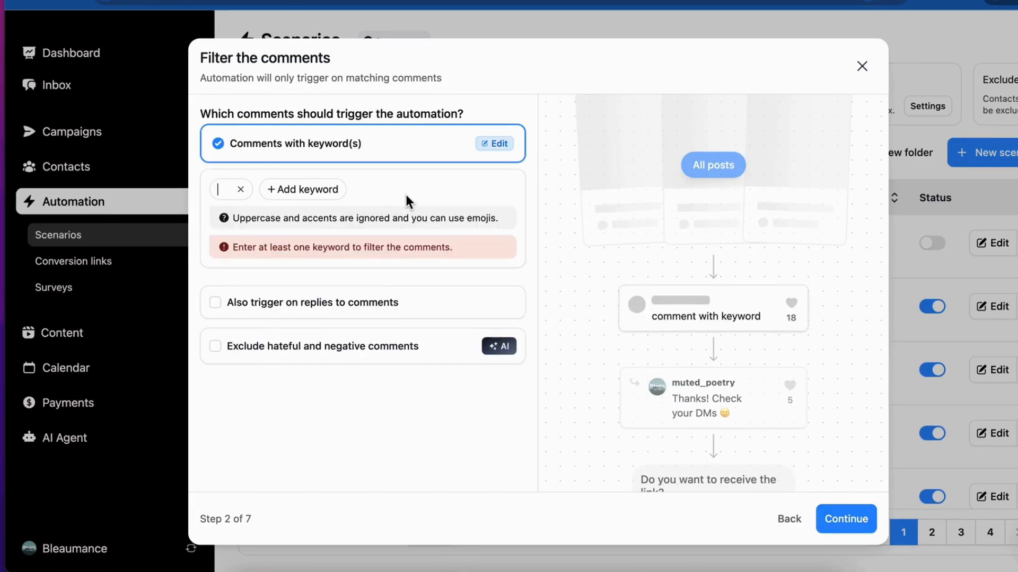
pyautogui.write('Info')
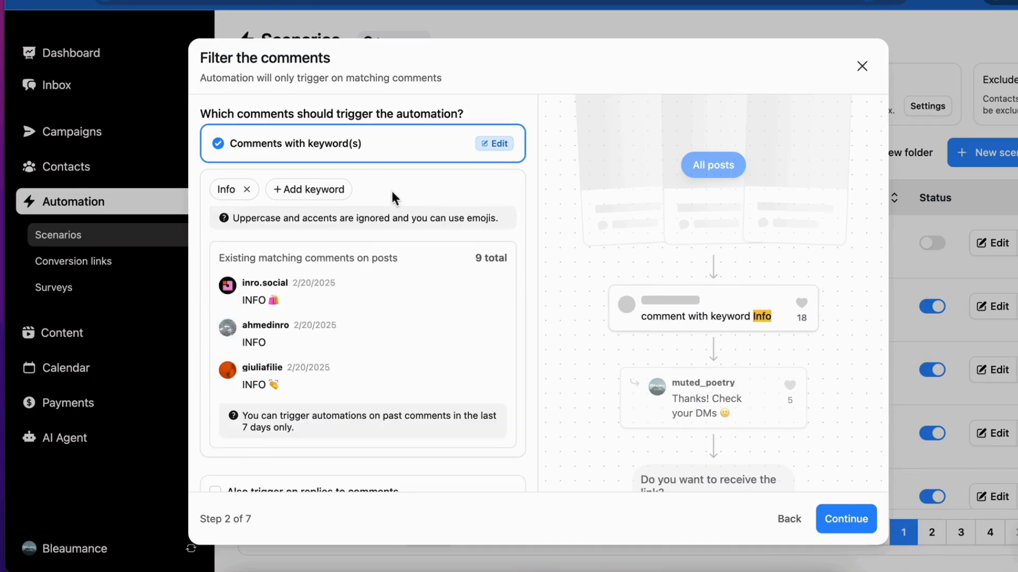
pyautogui.press('Return')
pyautogui.write('Guide')
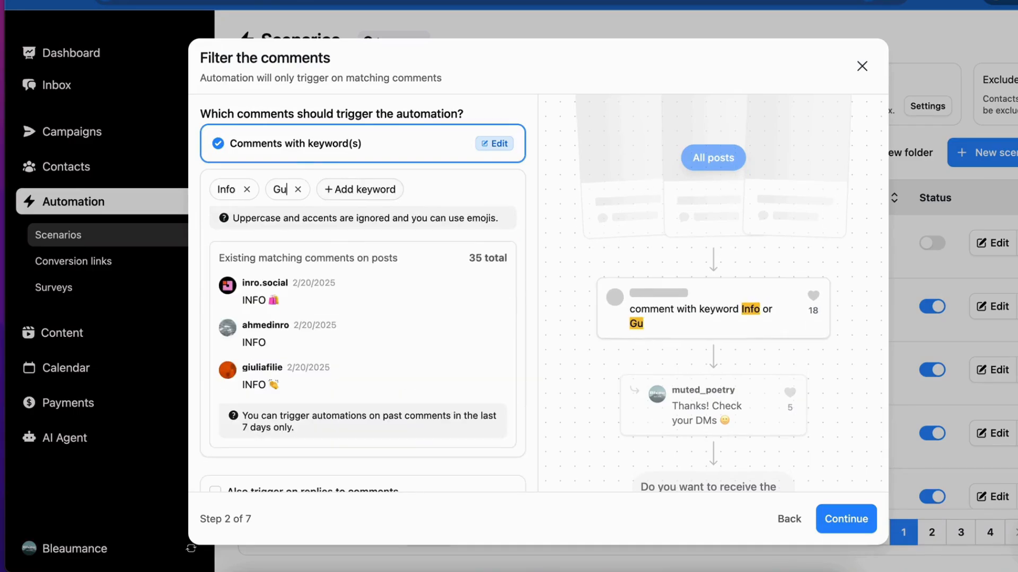
pyautogui.click(349, 189)
pyautogui.write('L')
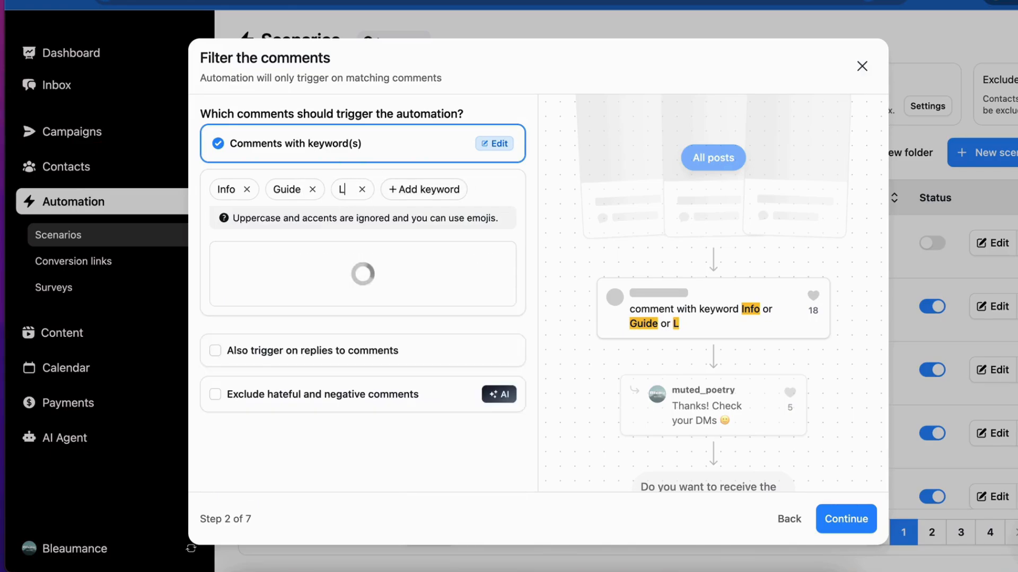
pyautogui.write('ink')
# - Remove the entered keywords and return to the choice of comment filters
pyautogui.click(369, 190)
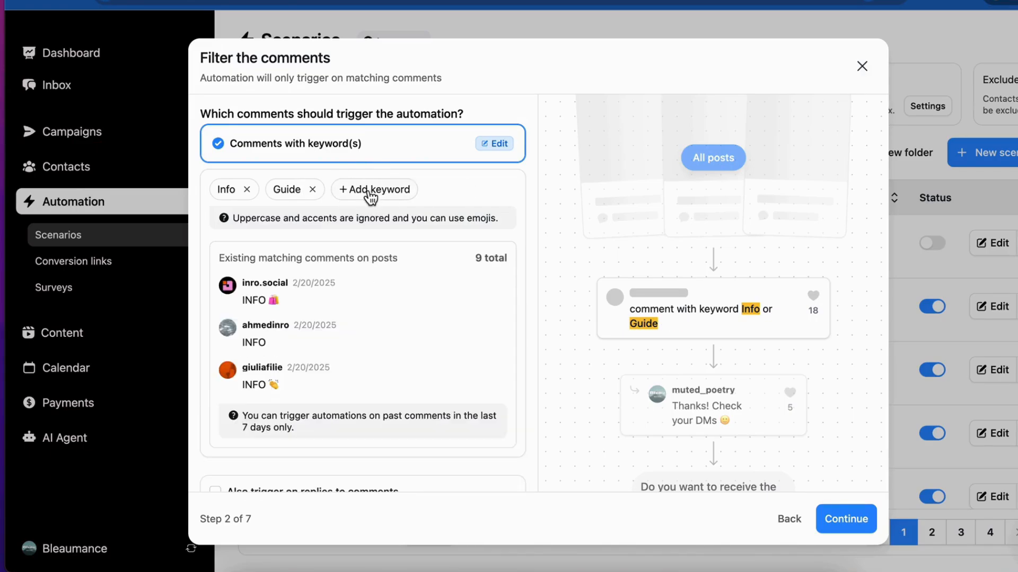
pyautogui.click(314, 190)
pyautogui.click(246, 190)
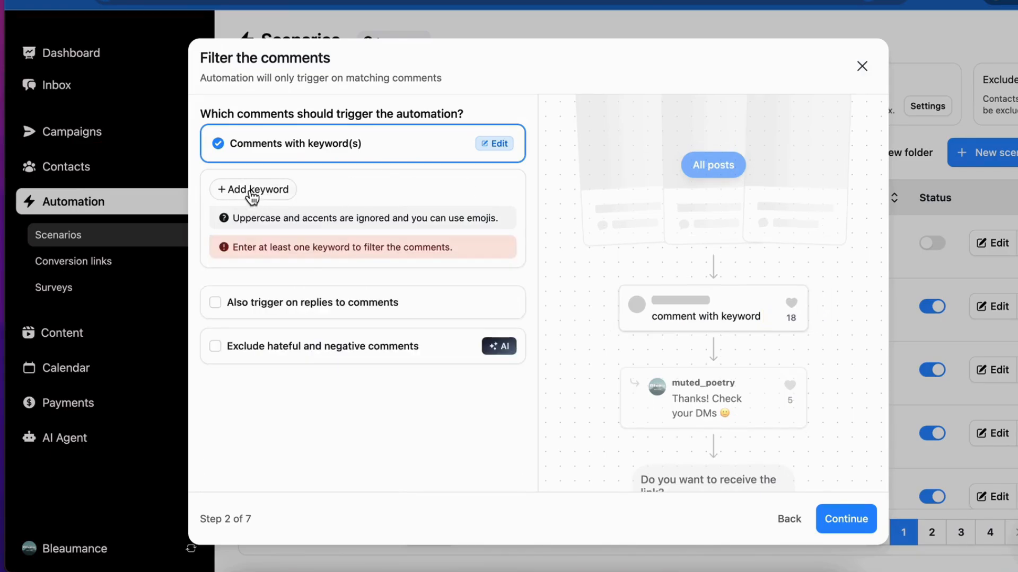
pyautogui.click(493, 143)
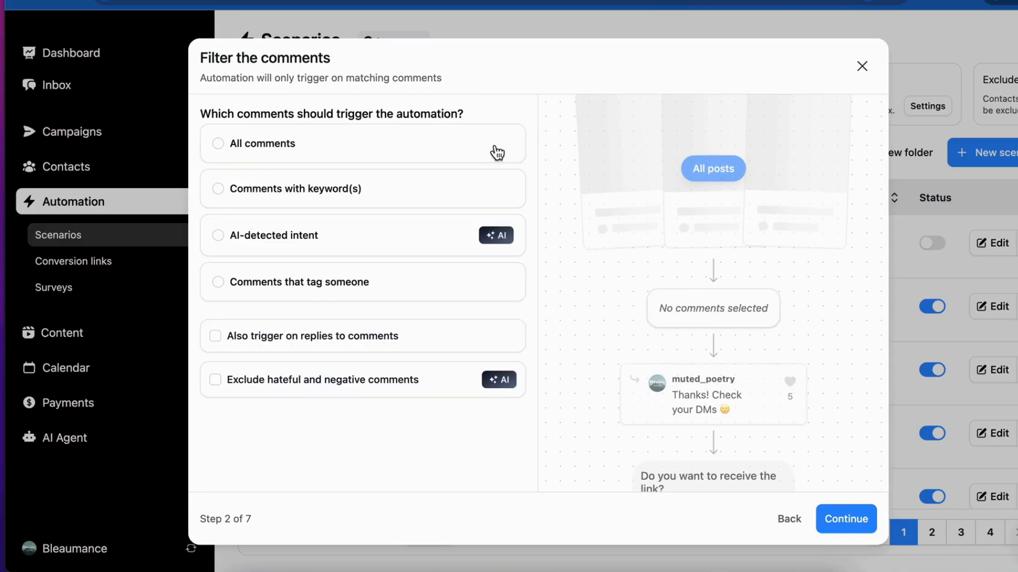
# - Try AI-detected intent with the suggestions "book an appointment", "request product recommendations" and "request to speak to a human", clearing each one
pyautogui.click(419, 240)
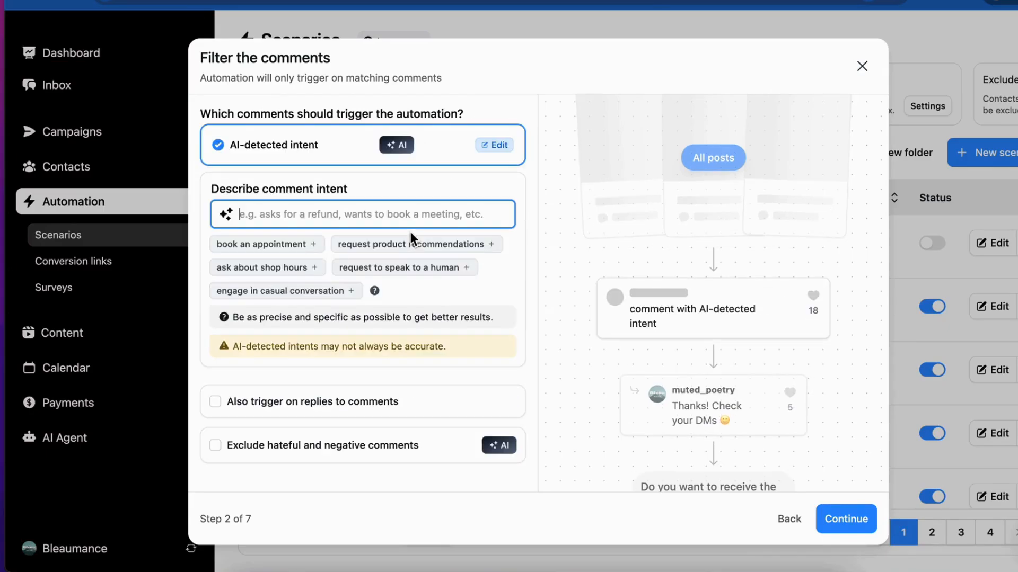
pyautogui.click(316, 244)
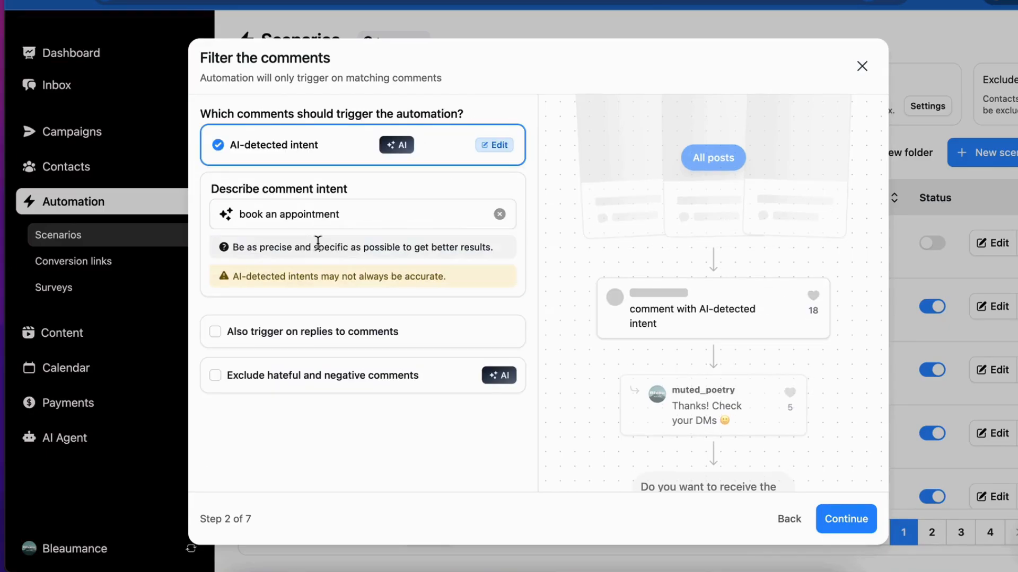
pyautogui.click(499, 214)
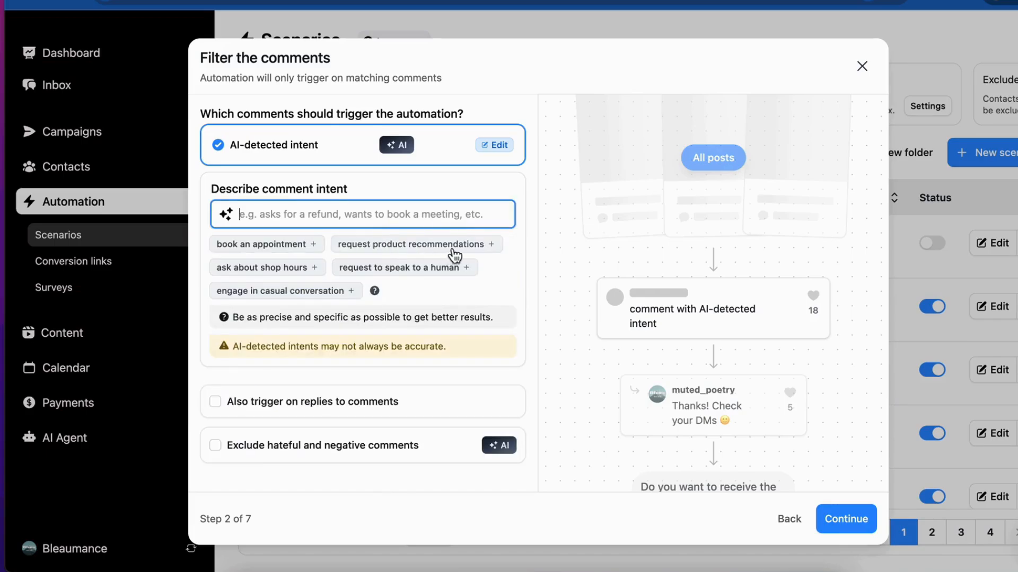
pyautogui.click(454, 247)
pyautogui.click(499, 214)
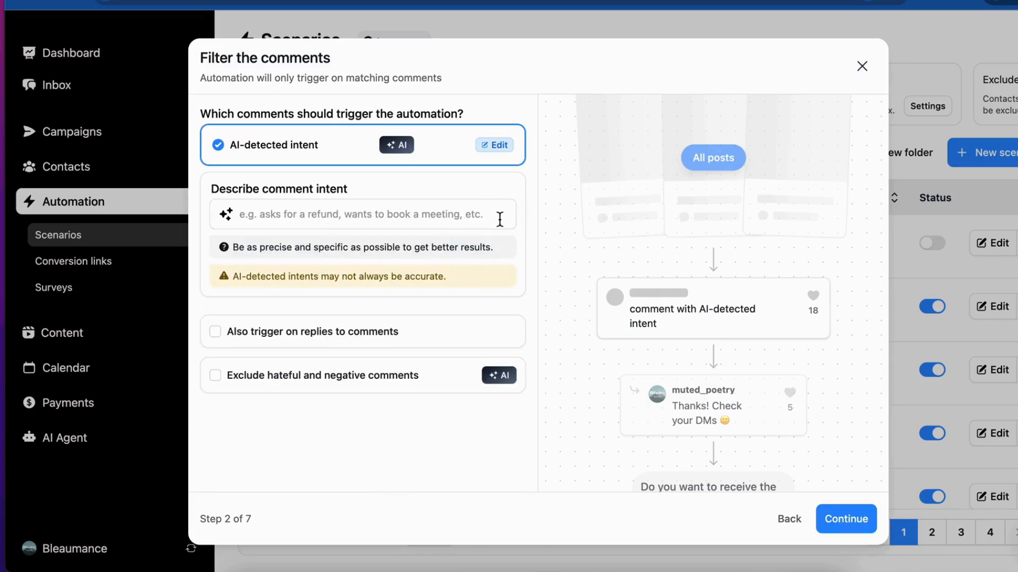
pyautogui.click(428, 276)
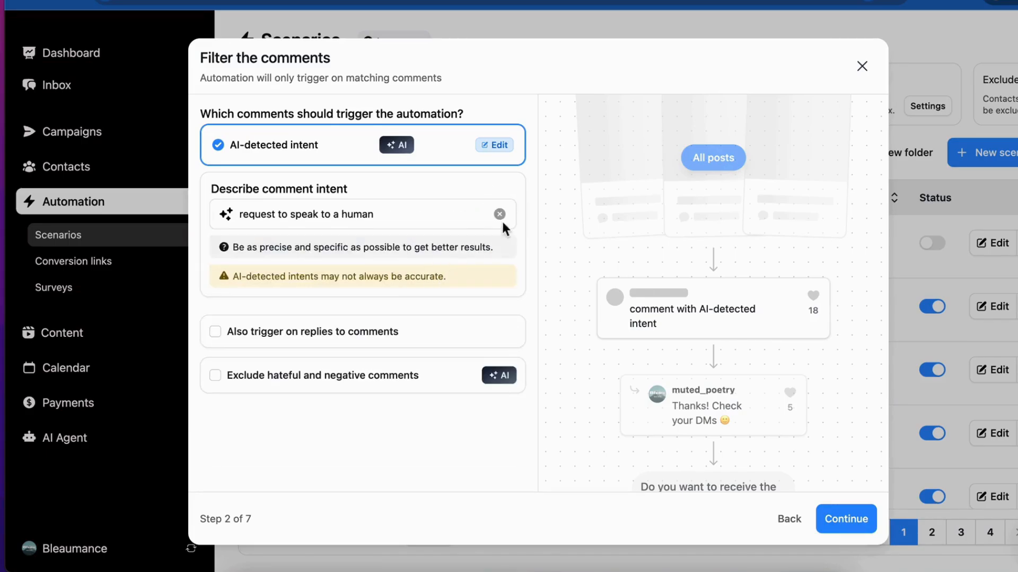
pyautogui.click(500, 216)
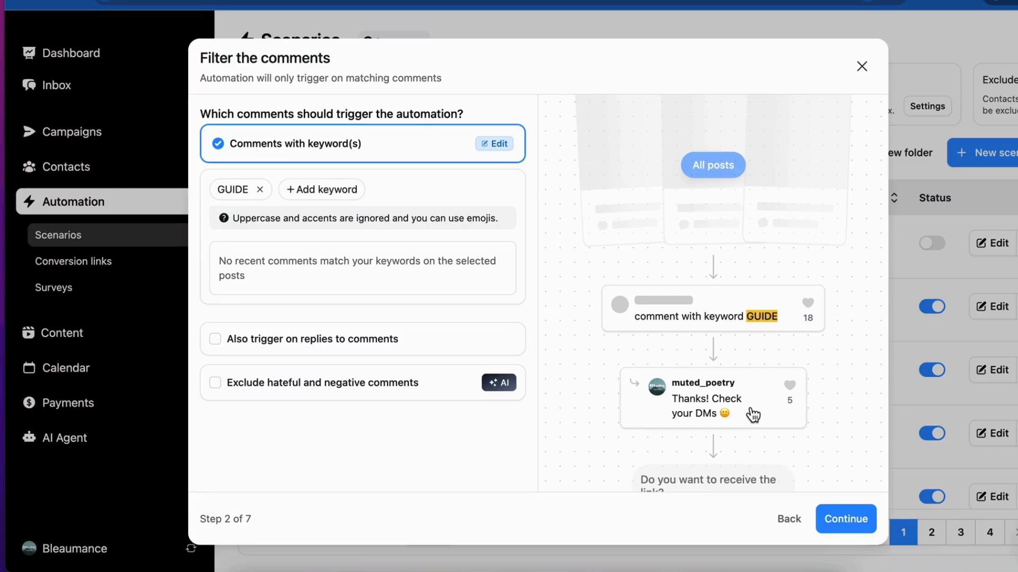
# - Open the direct-message question from the automation preview and replace its text with "Hey" followed by the contact name variable
pyautogui.click(748, 406)
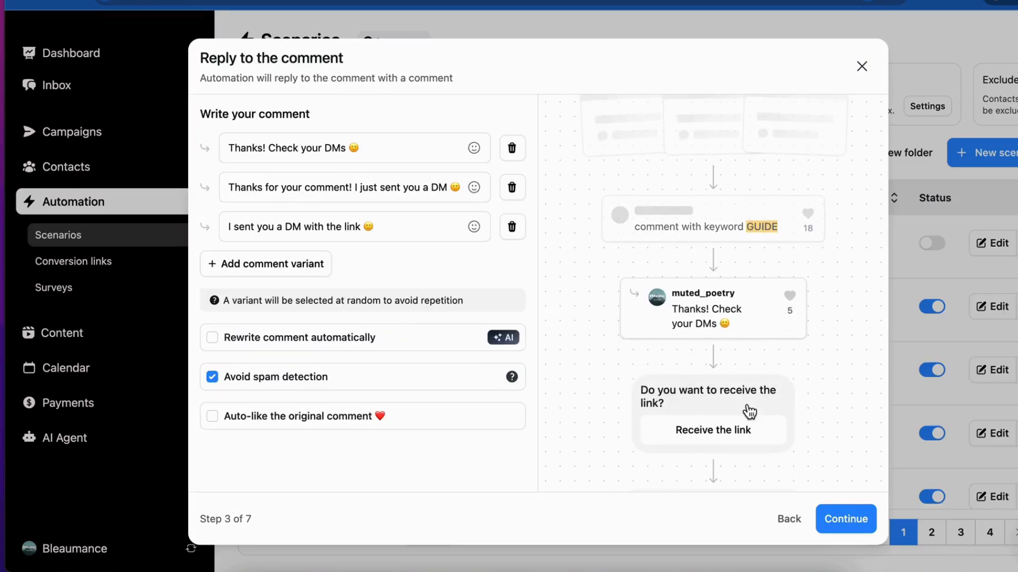
pyautogui.click(751, 410)
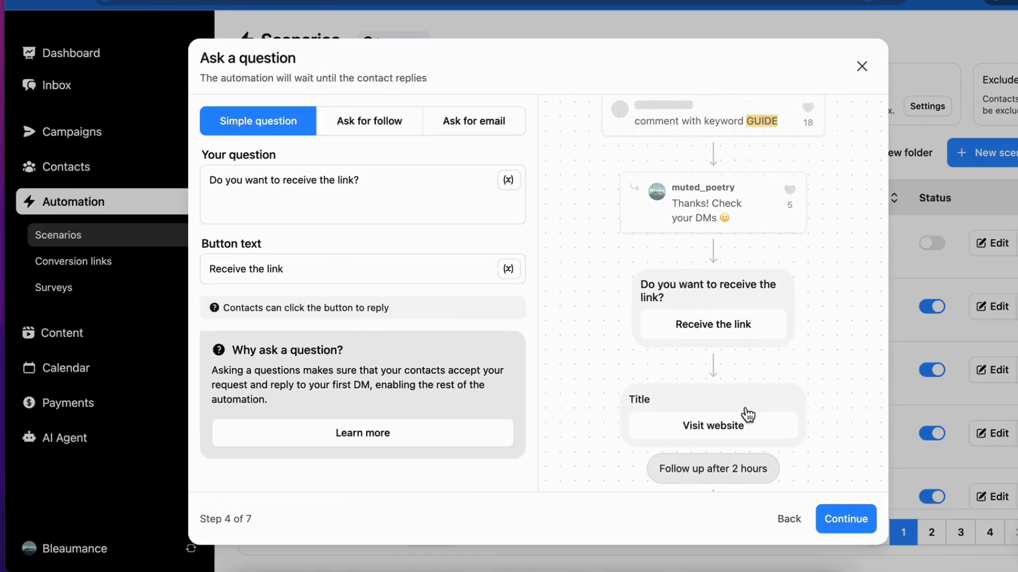
pyautogui.tripleClick(438, 195)
pyautogui.write('Hey')
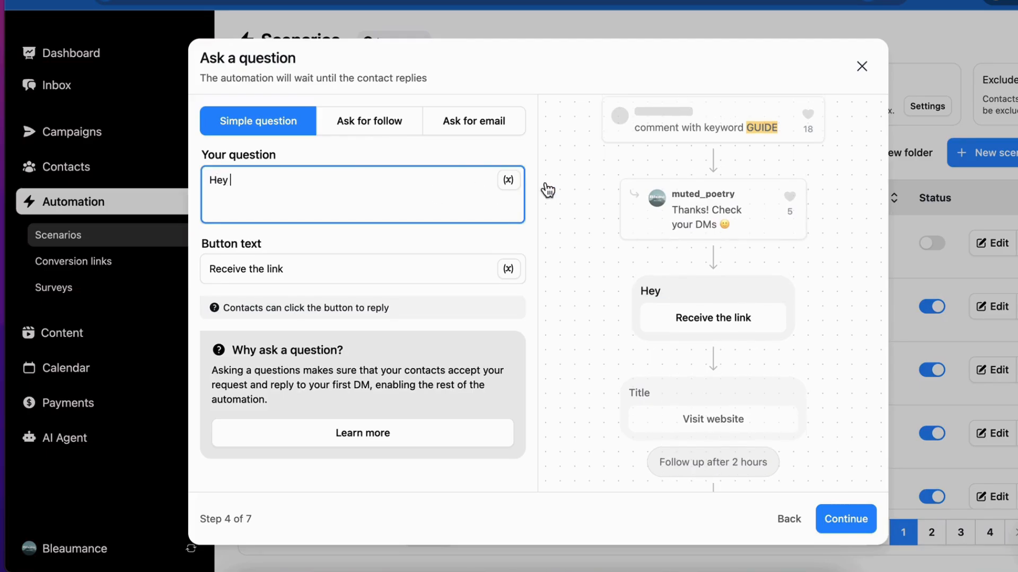
pyautogui.click(513, 182)
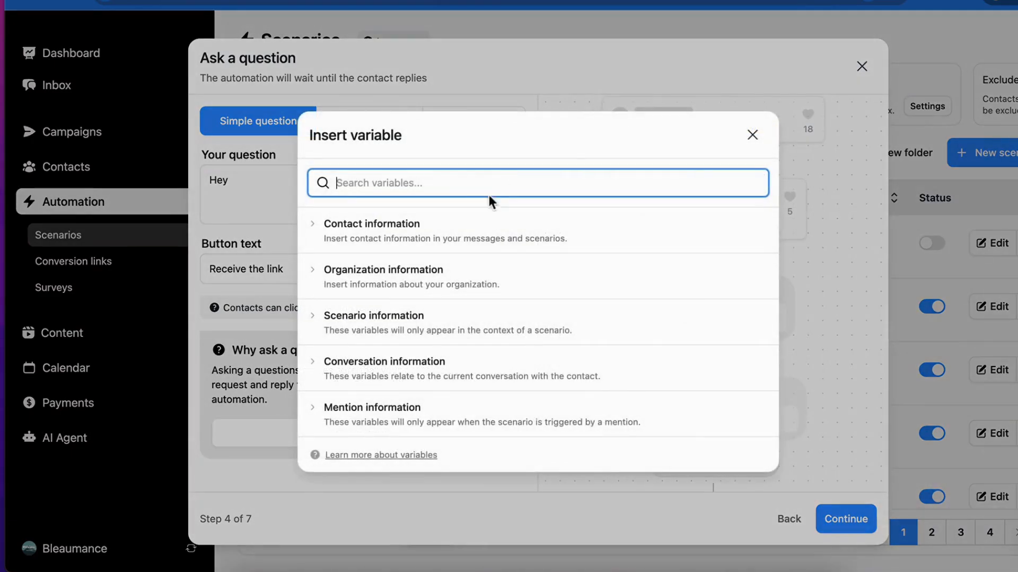
pyautogui.click(461, 222)
pyautogui.click(371, 254)
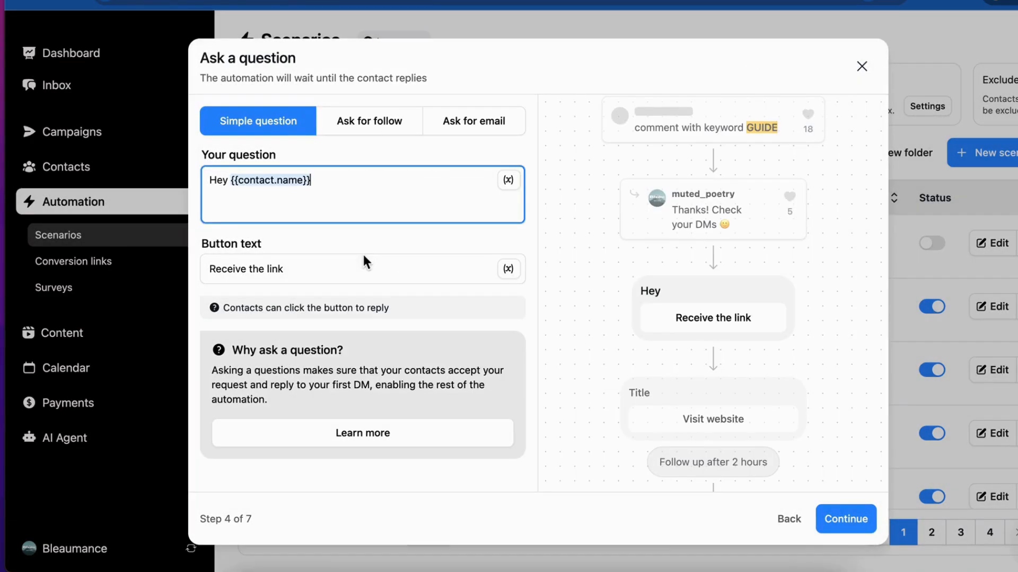
# - Complete the greeting in the direct-message question with ", do you want to receive my guide?"
pyautogui.write(', do ')
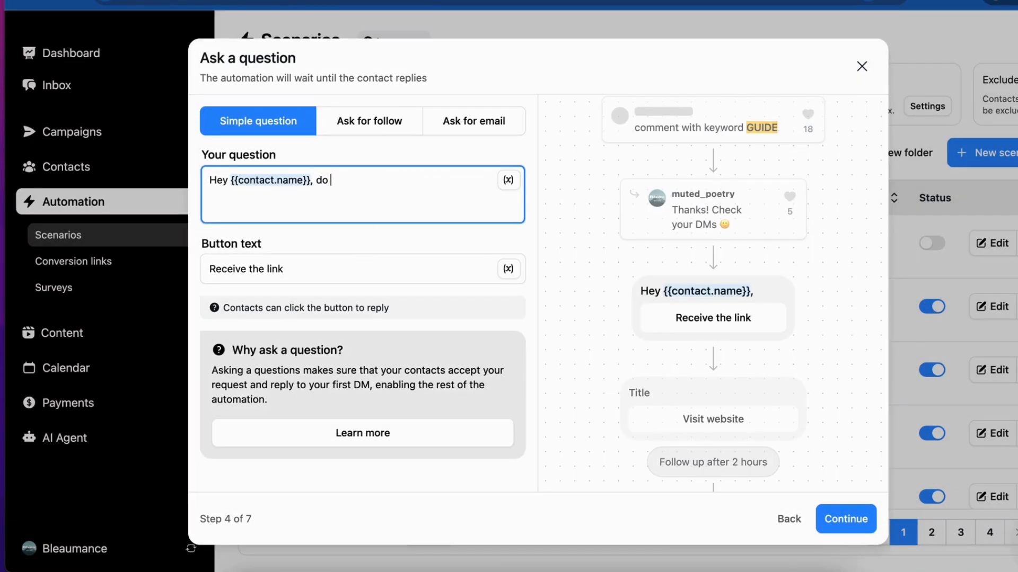
pyautogui.write('you want to receive my gu')
pyautogui.write('ide')
pyautogui.press('BackSpace')
pyautogui.press('BackSpace')
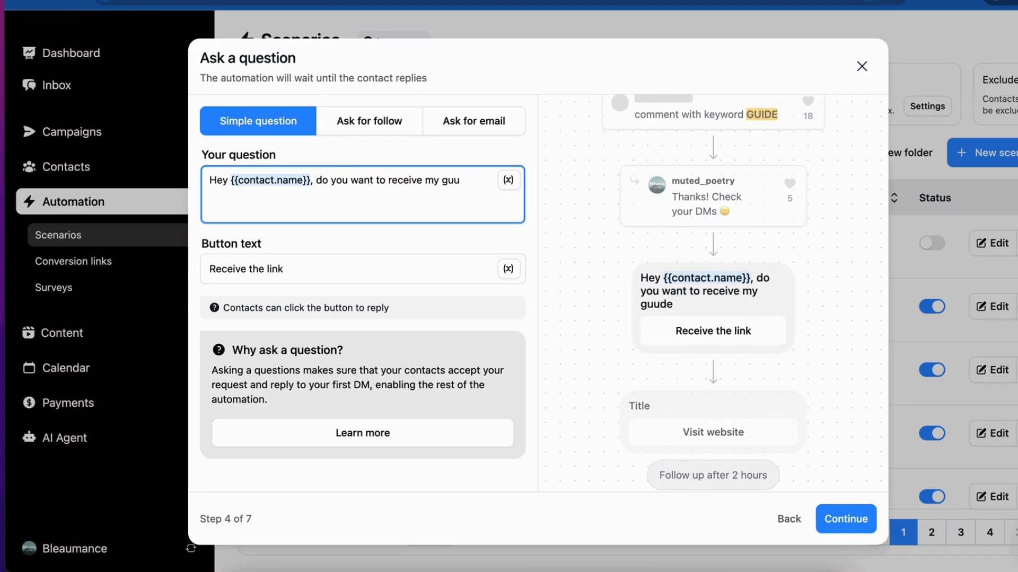
pyautogui.write('de?')
pyautogui.click(338, 268)
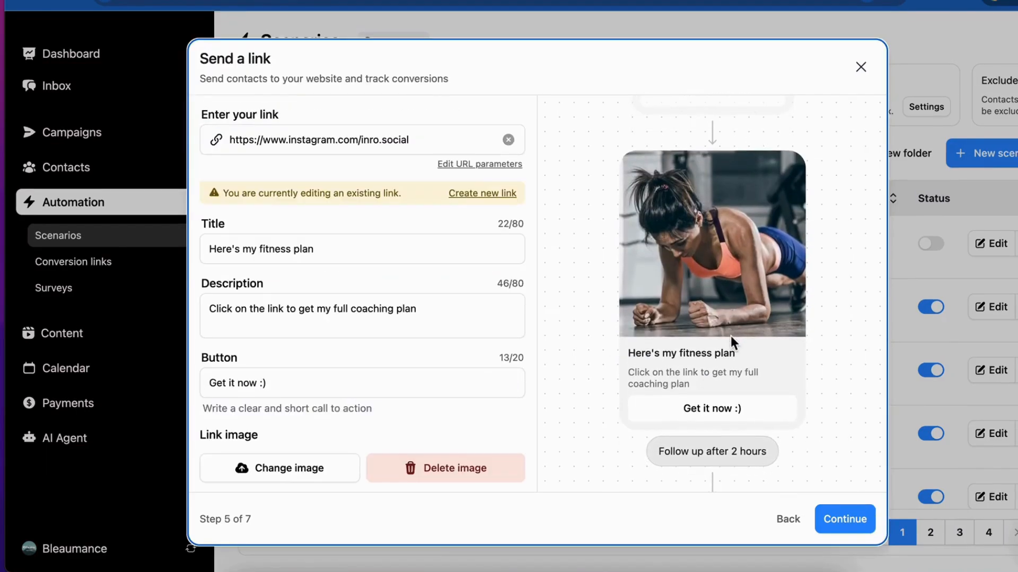
# - Make the link's button add contacts to a new green folder named "Comment lead" when it is clicked
pyautogui.scroll(-1, 731, 336)
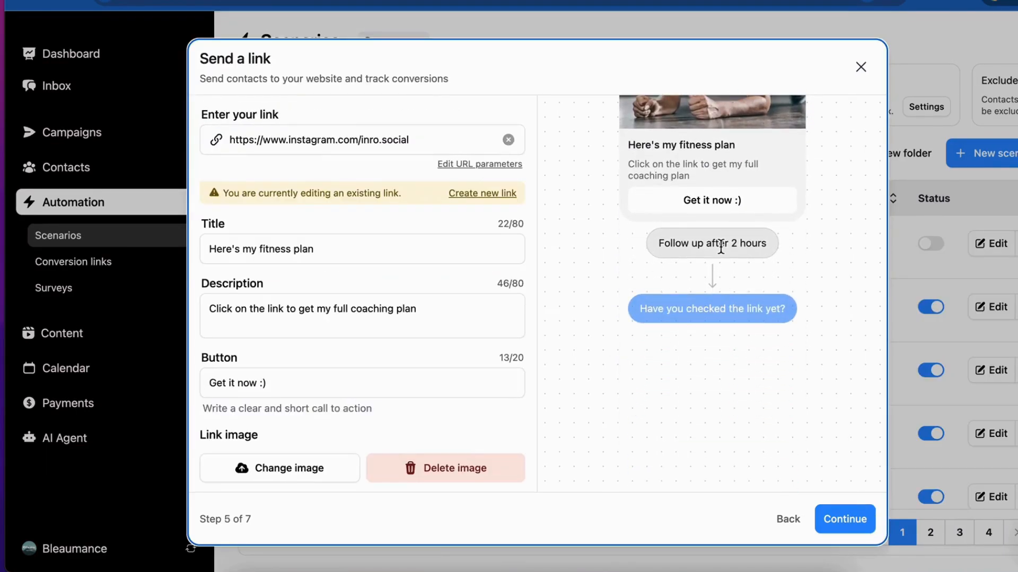
pyautogui.scroll(-2, 509, 386)
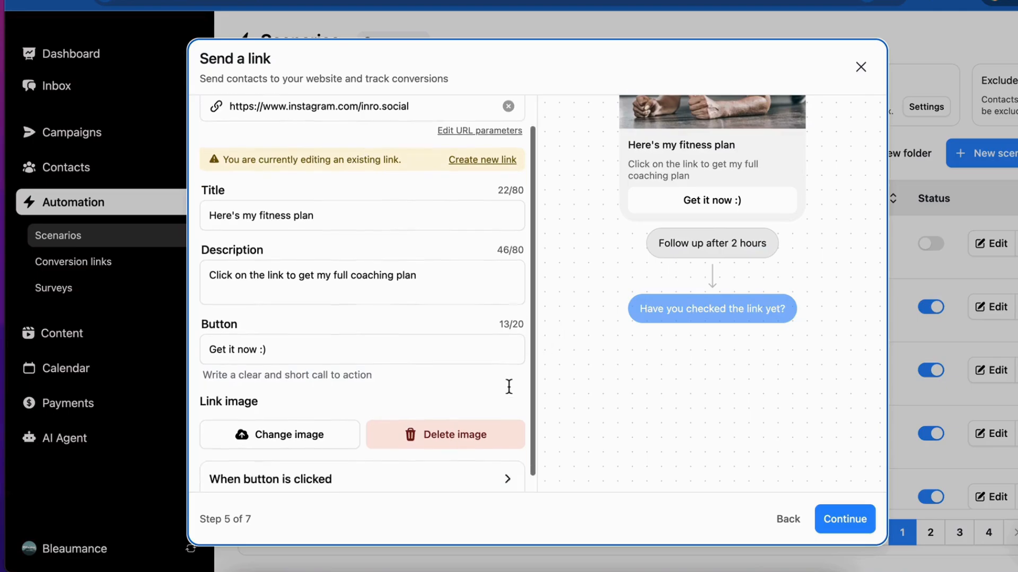
pyautogui.click(442, 466)
pyautogui.scroll(-3, 440, 465)
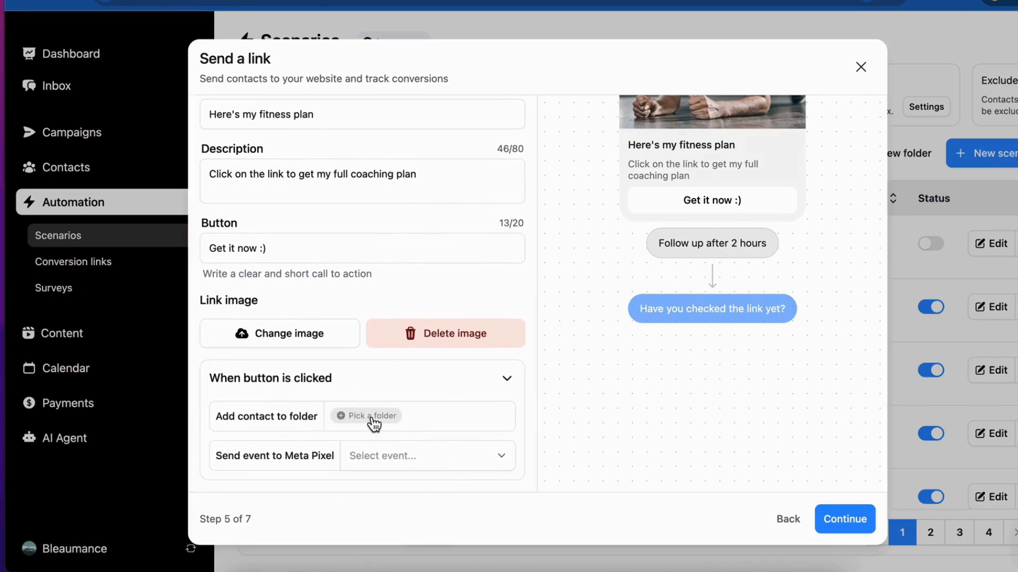
pyautogui.click(373, 418)
pyautogui.scroll(-2, 585, 400)
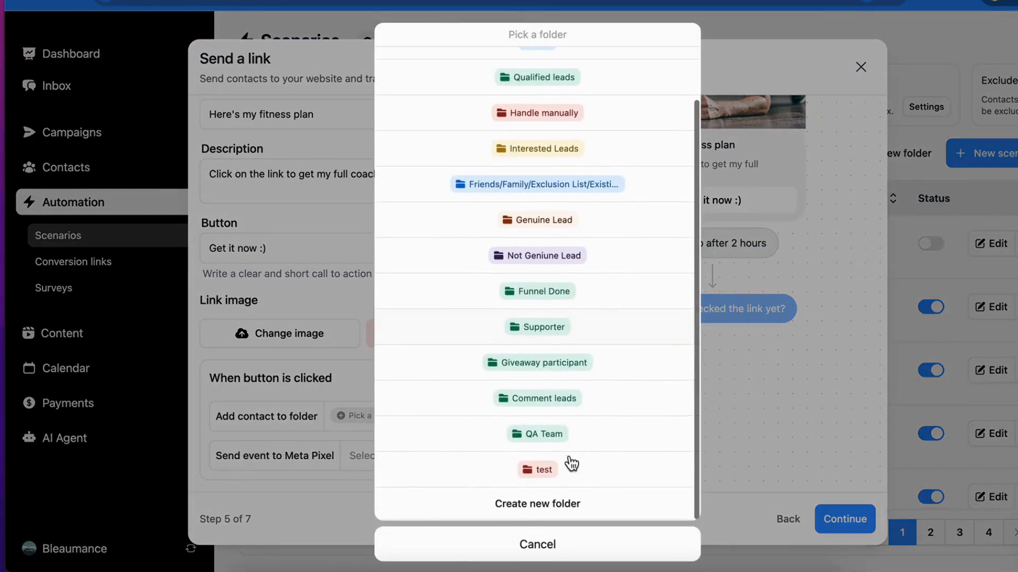
pyautogui.click(562, 503)
pyautogui.write('Co')
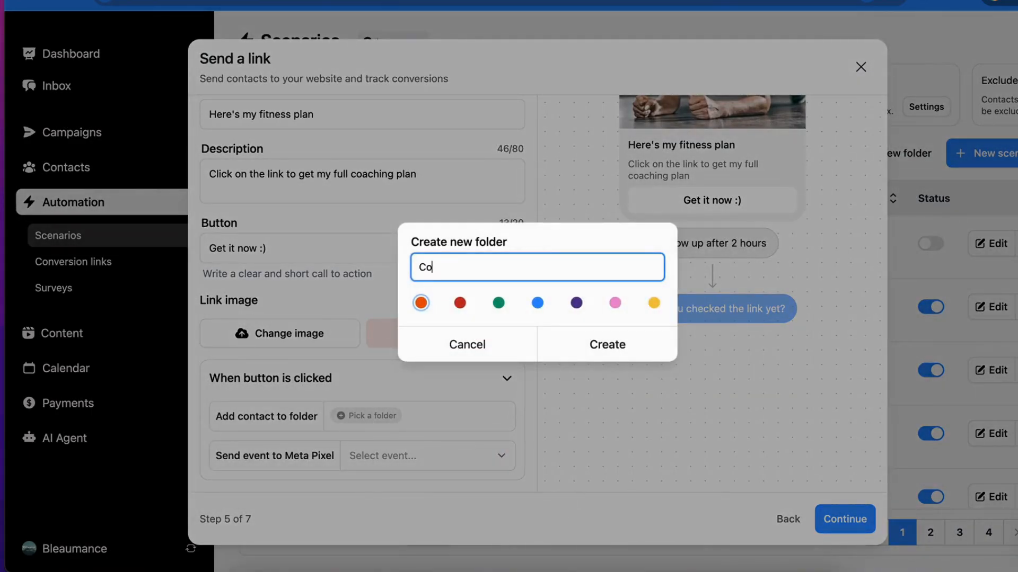
pyautogui.write('mment lead')
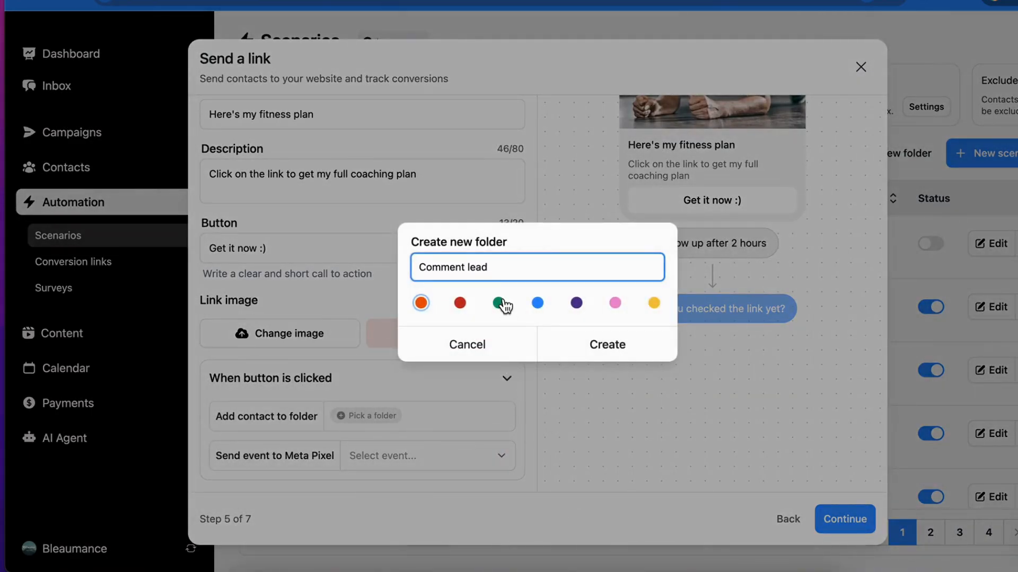
pyautogui.click(499, 303)
pyautogui.click(587, 342)
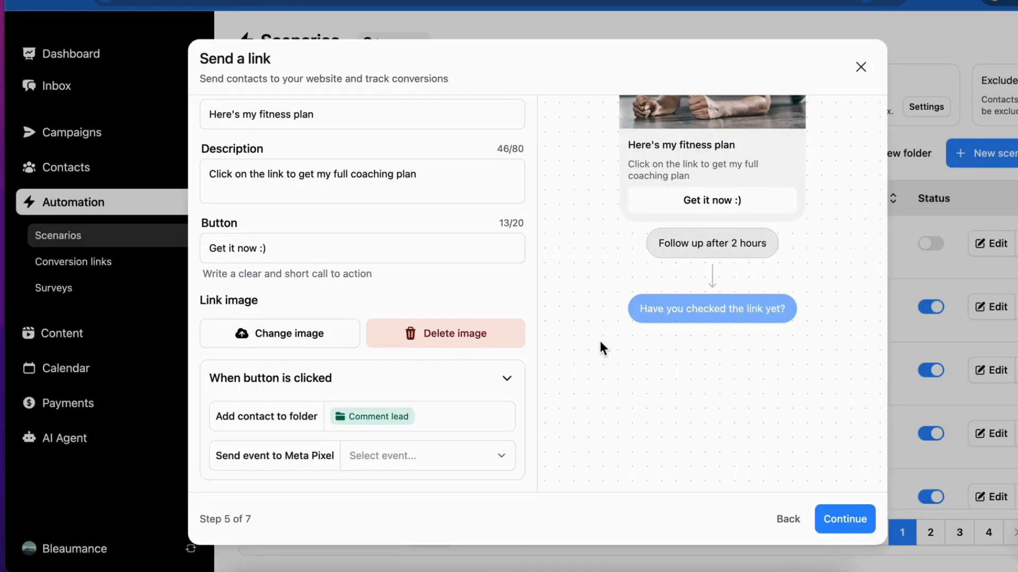
# - Go back to review the comment reply variants and spam detection option, and continue forward to the follow-up DM
pyautogui.click(788, 519)
pyautogui.click(788, 518)
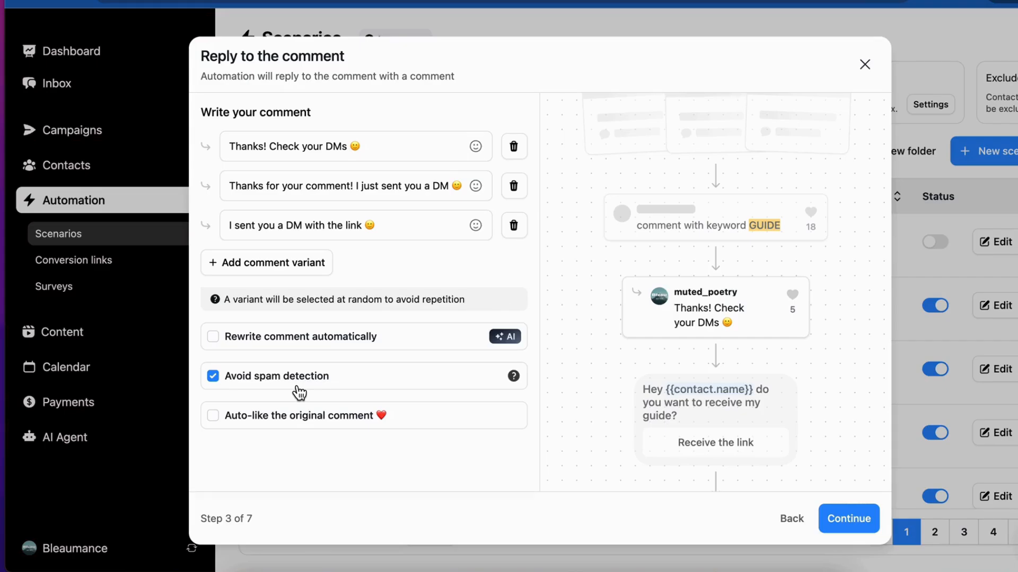
pyautogui.click(834, 519)
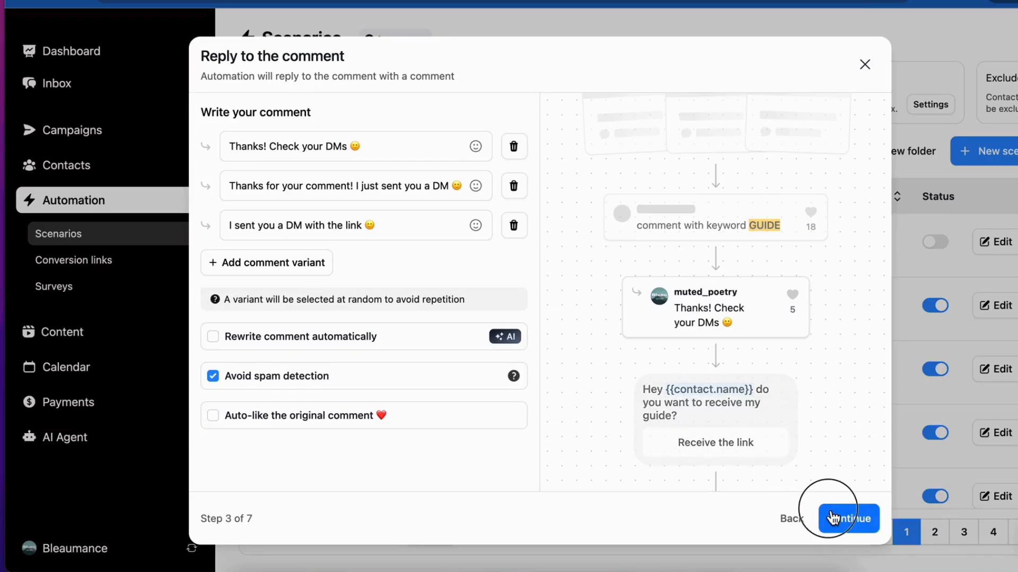
pyautogui.click(834, 518)
pyautogui.click(833, 518)
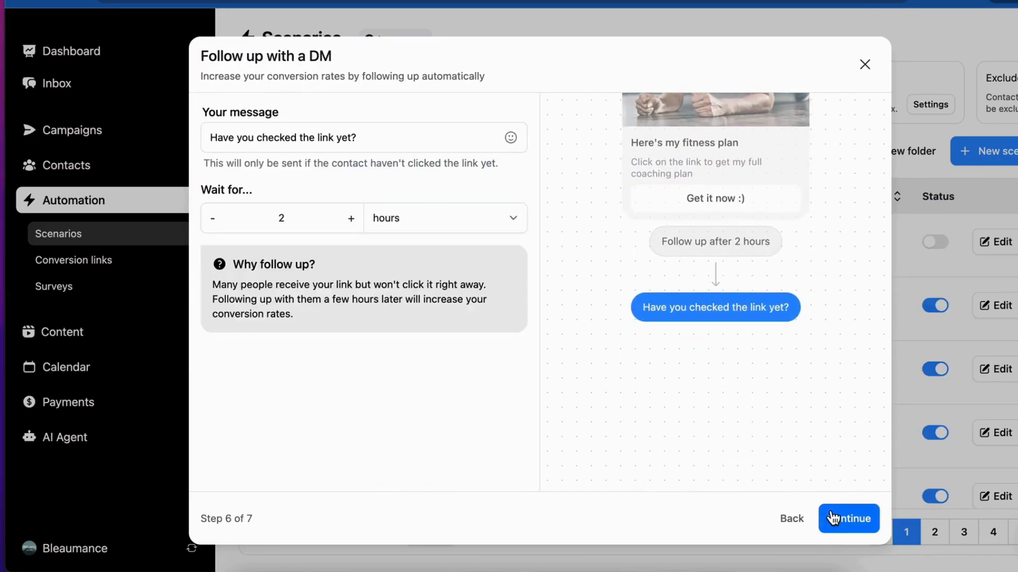
# - Accept the follow-up message settings and activate the scenario from its final review
pyautogui.click(833, 518)
pyautogui.click(479, 188)
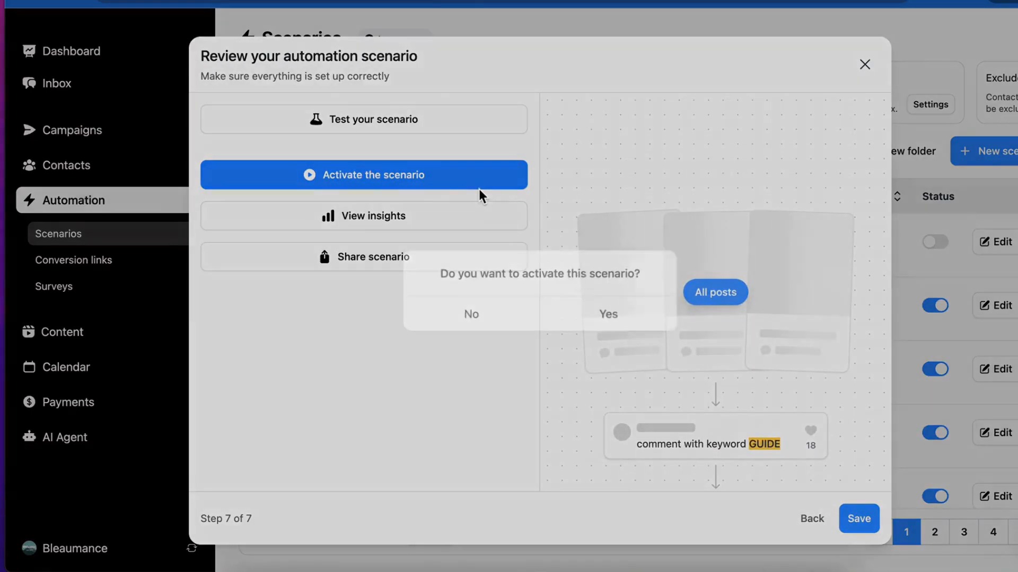
pyautogui.click(609, 318)
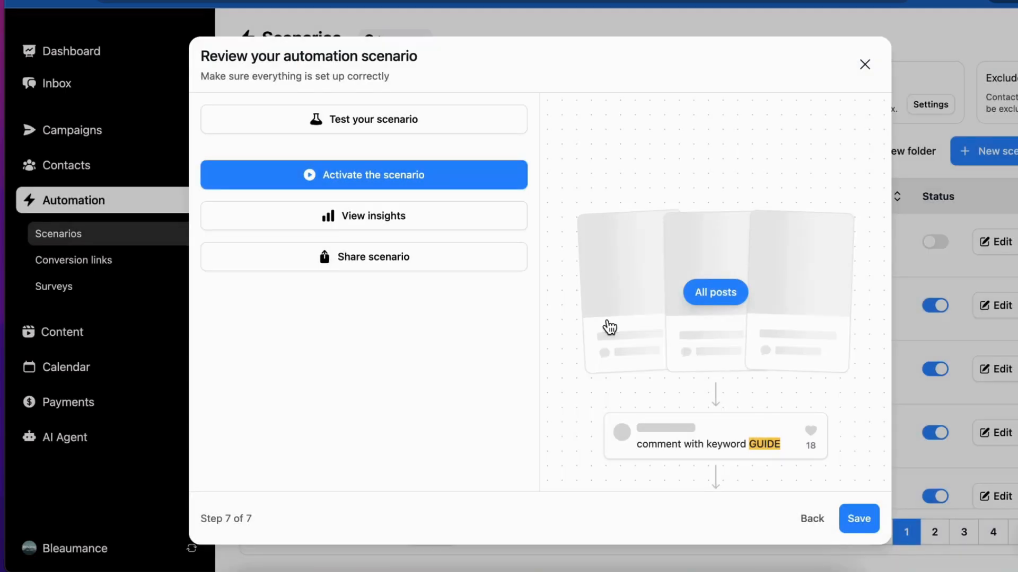